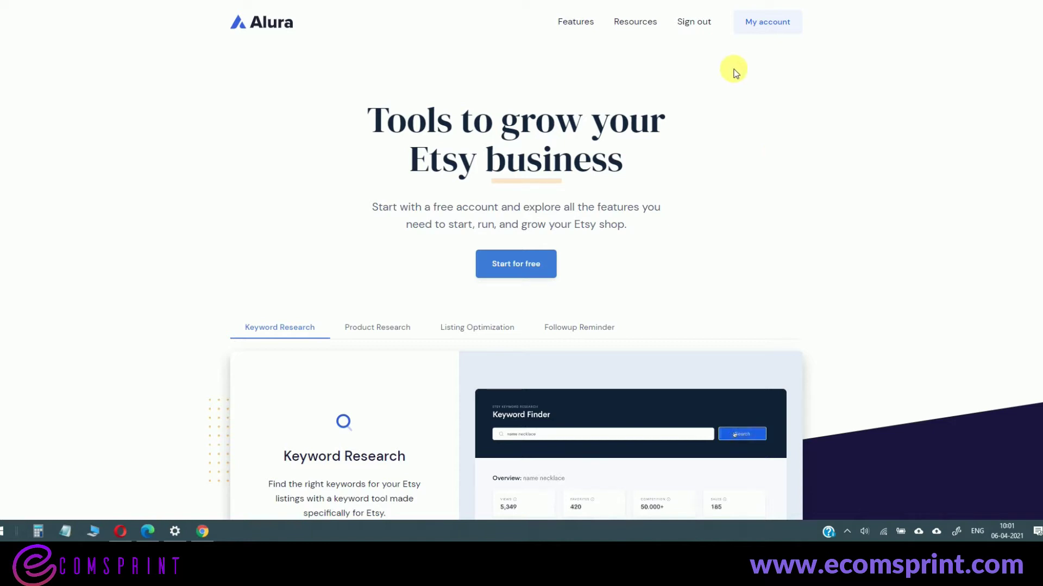
# - Open the Etsy Privacy Policy Generator from Resources and scroll to the blank form
pyautogui.moveTo(590, 41)
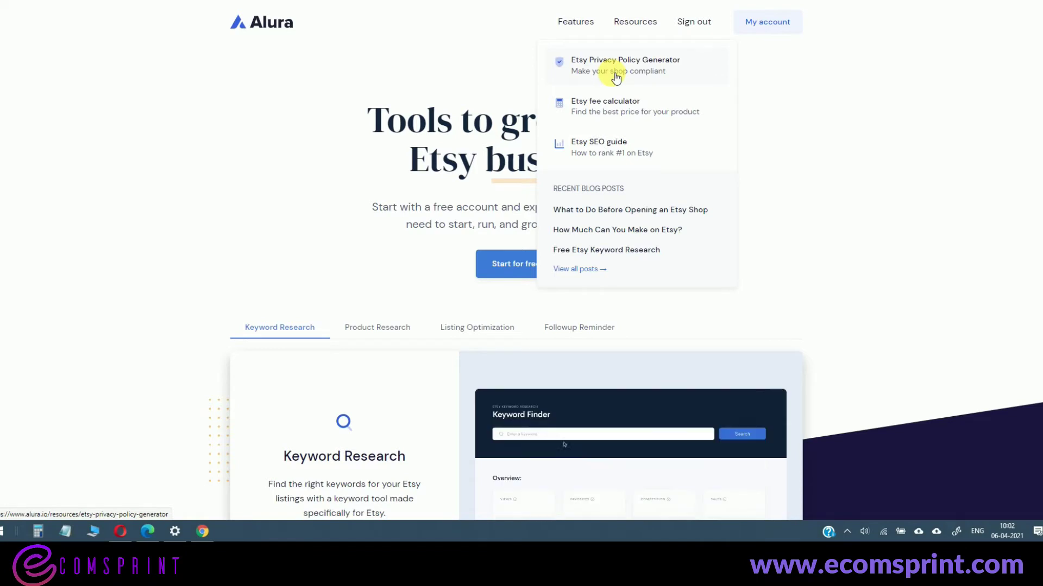
pyautogui.click(632, 74)
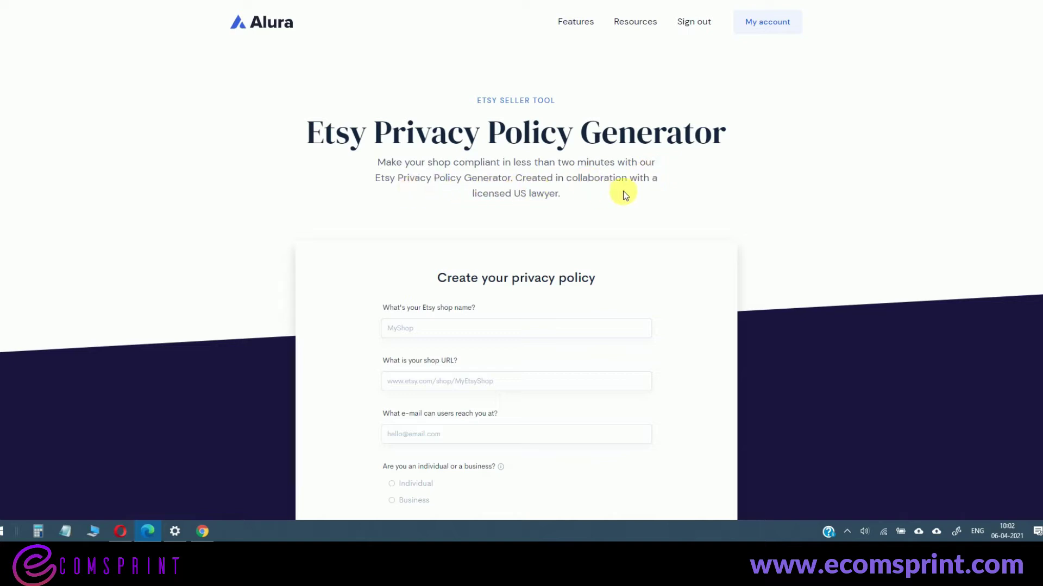
pyautogui.scroll(-2, 649, 193)
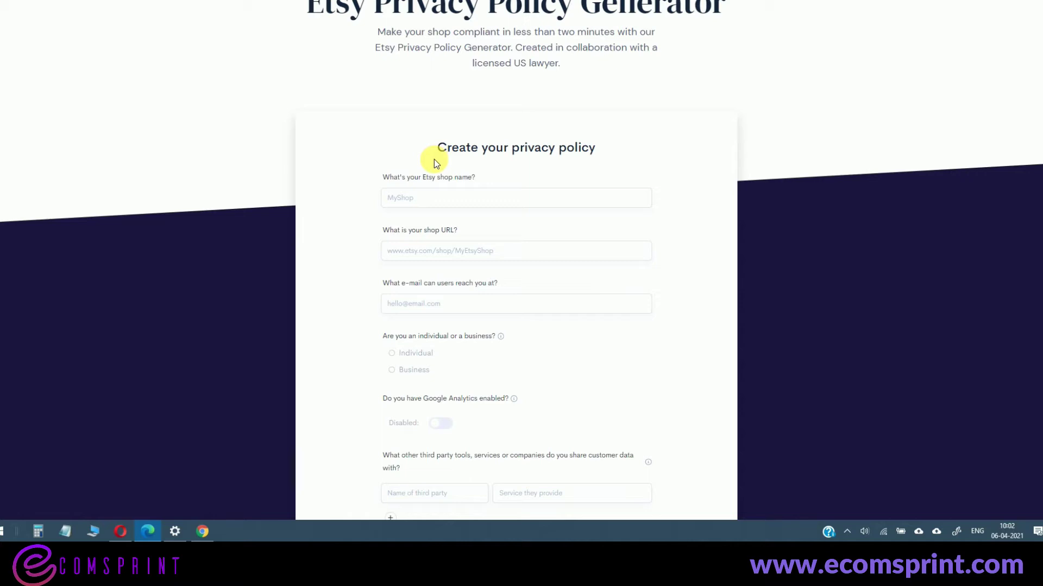
pyautogui.click(402, 201)
pyautogui.write('WISH BEYOND')
pyautogui.hotkey('ctrl', 'a')
pyautogui.press('BackSpace')
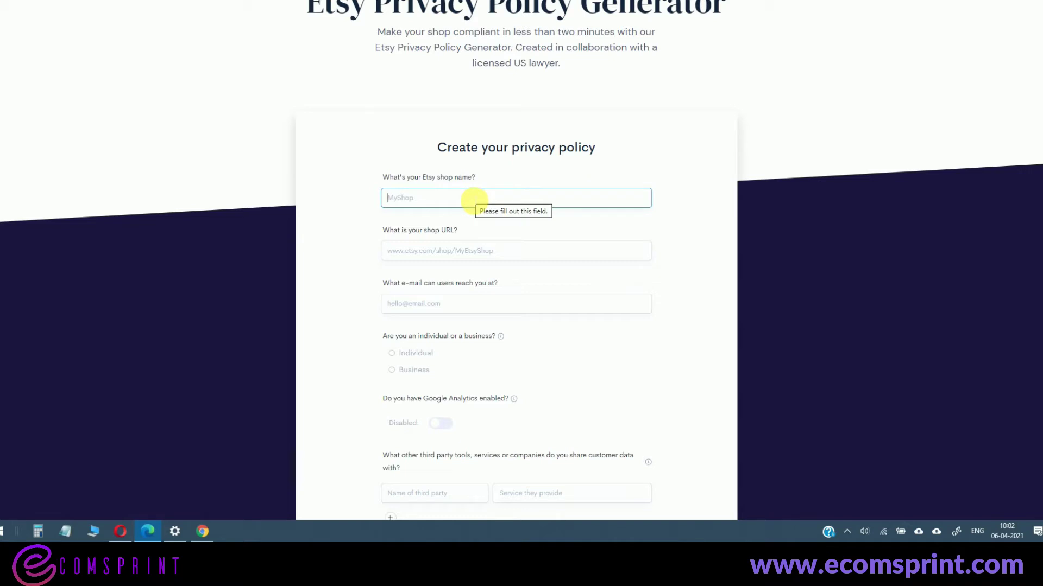
pyautogui.write('WISH BEYOND')
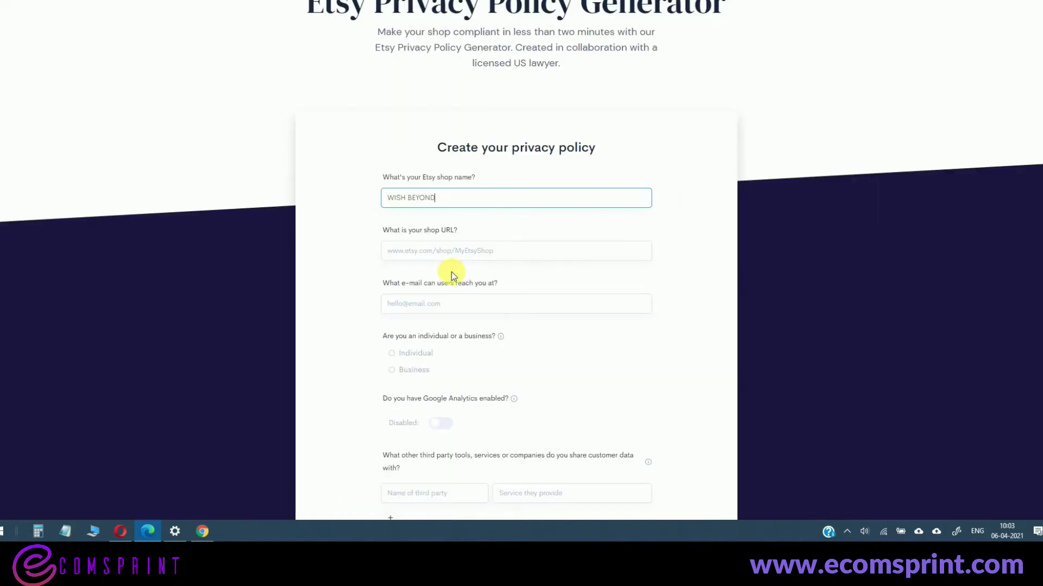
pyautogui.click(464, 256)
pyautogui.write('https://www.etsy.com/in-en/shop/WishBeyond')
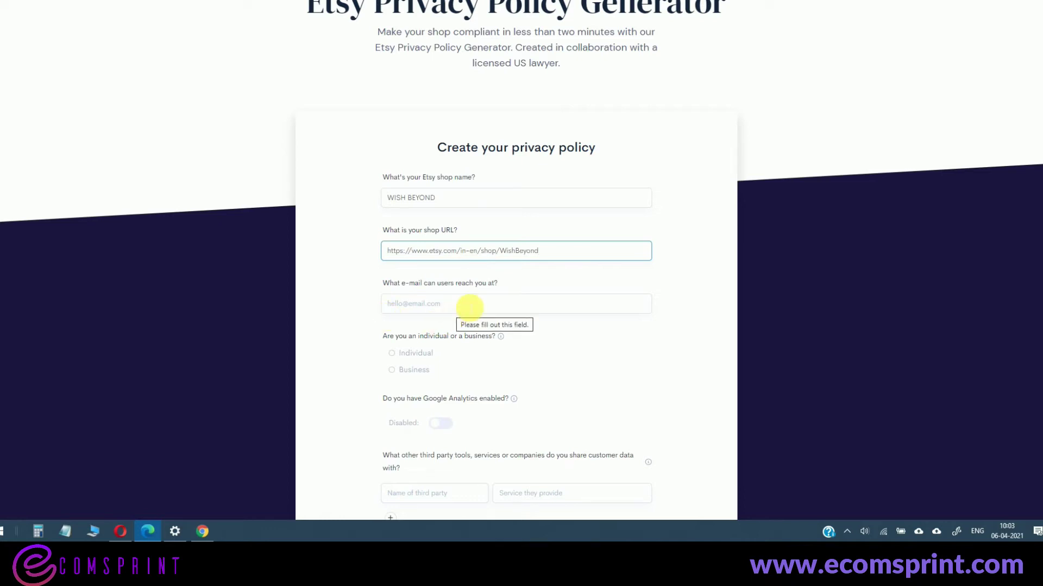
# - Enter the shop's contact e-mail address using the shop domain, and choose Business
pyautogui.click(469, 307)
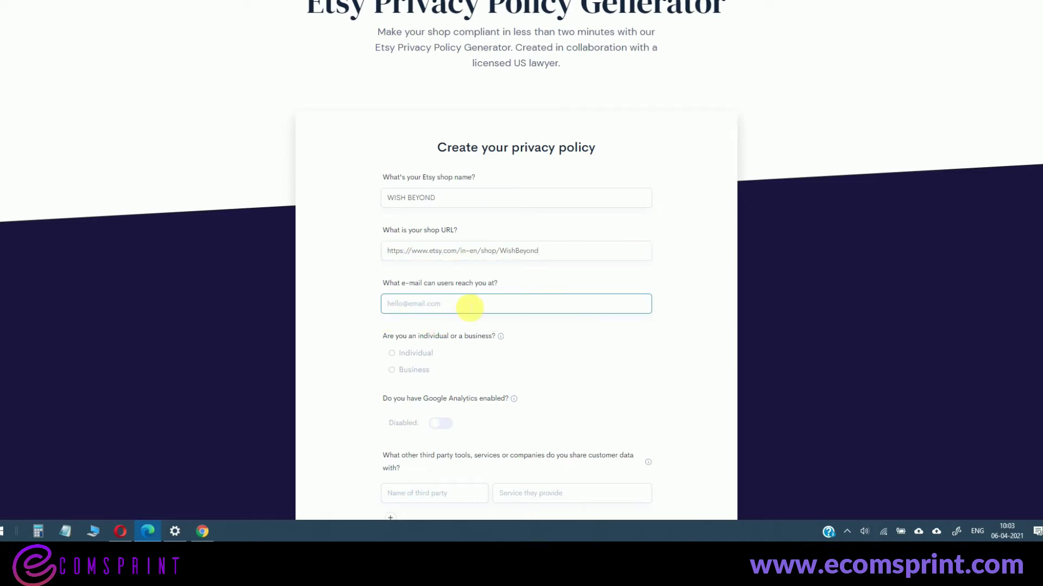
pyautogui.press('Home')
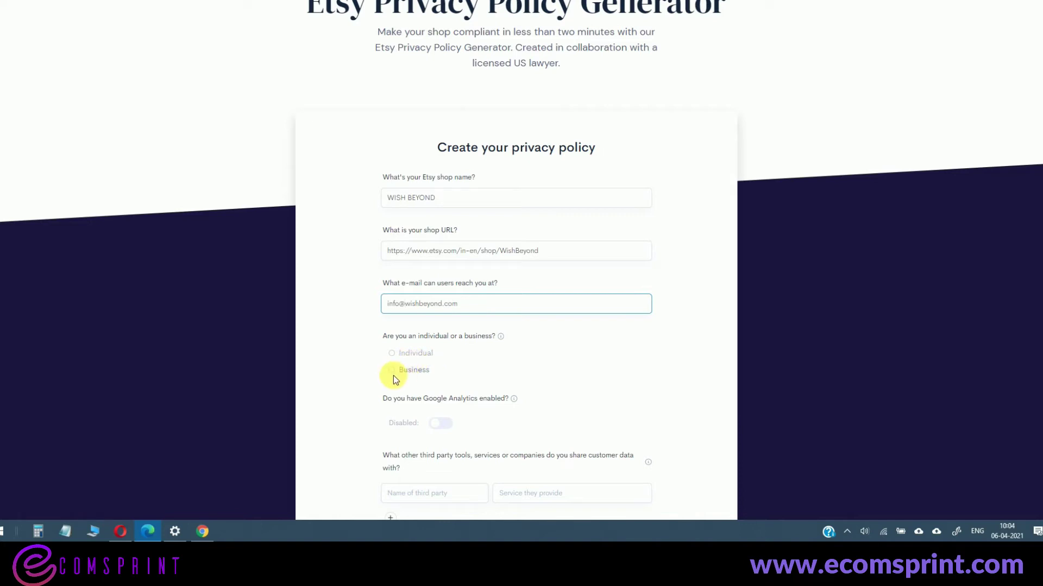
pyautogui.click(392, 370)
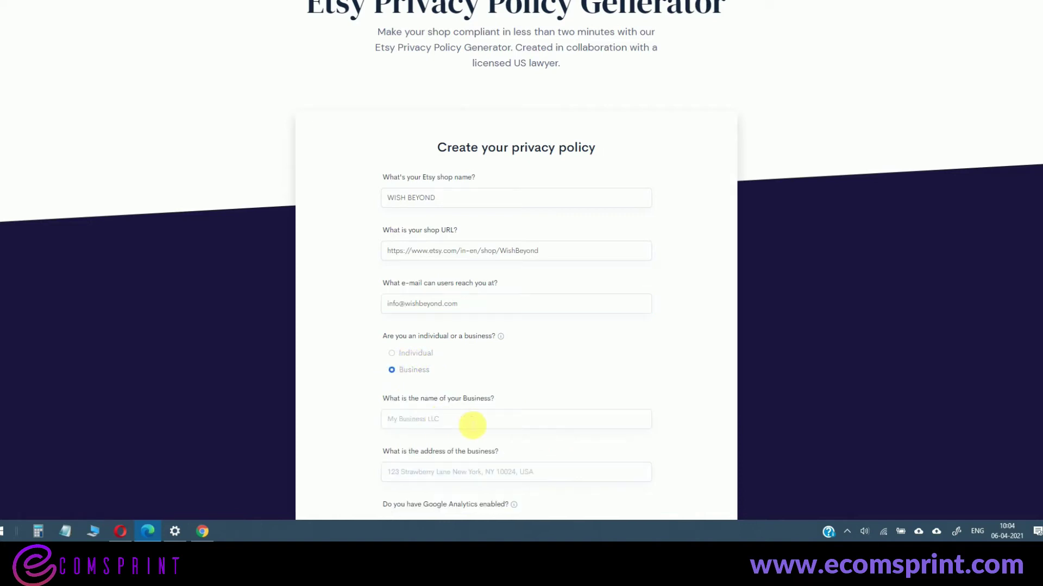
# - Switch the shop type to Individual, enable Google Analytics, and answer Yes to remarketing
pyautogui.scroll(-2, 473, 407)
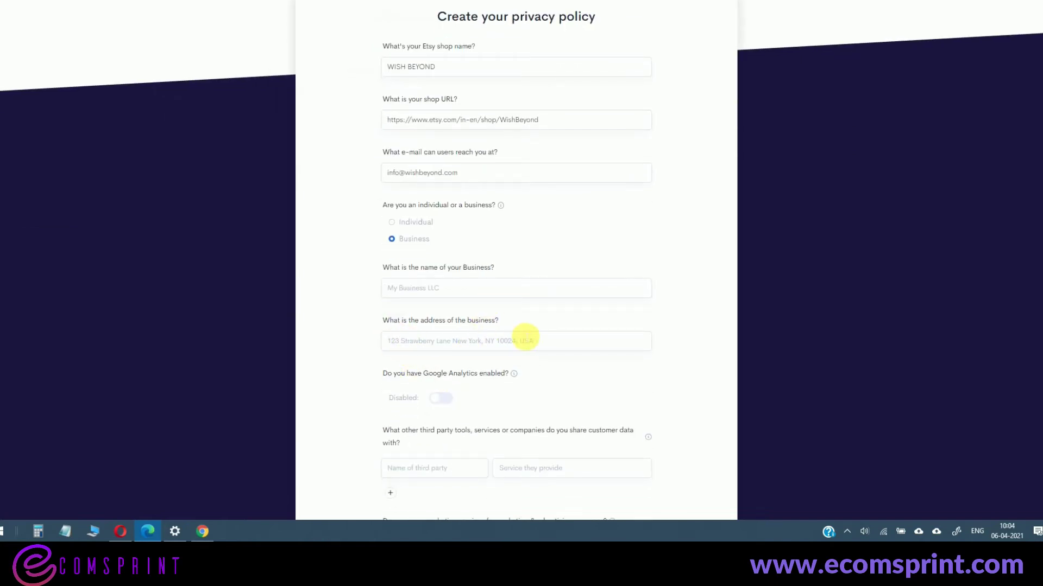
pyautogui.click(392, 223)
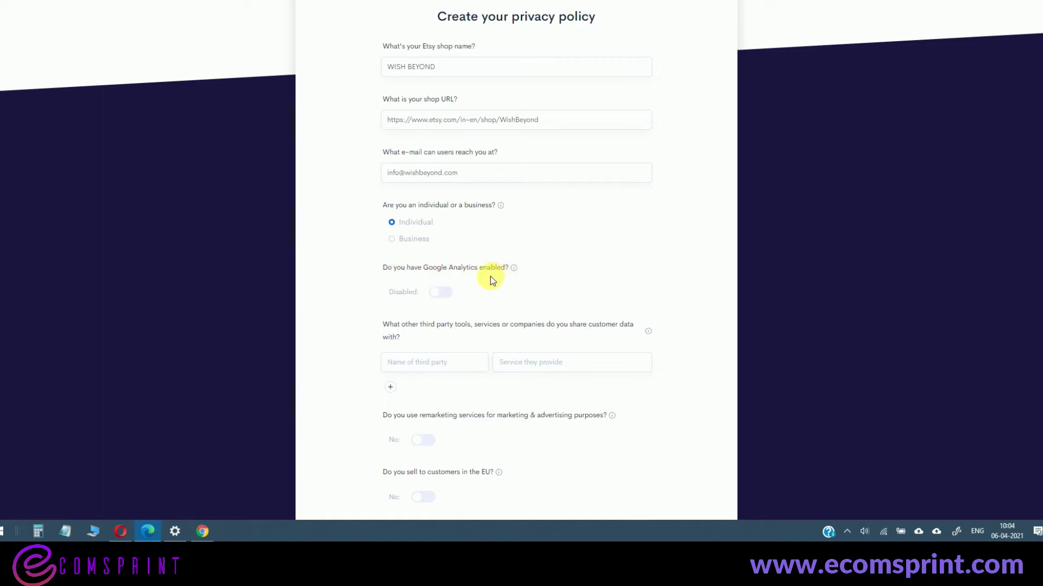
pyautogui.click(454, 294)
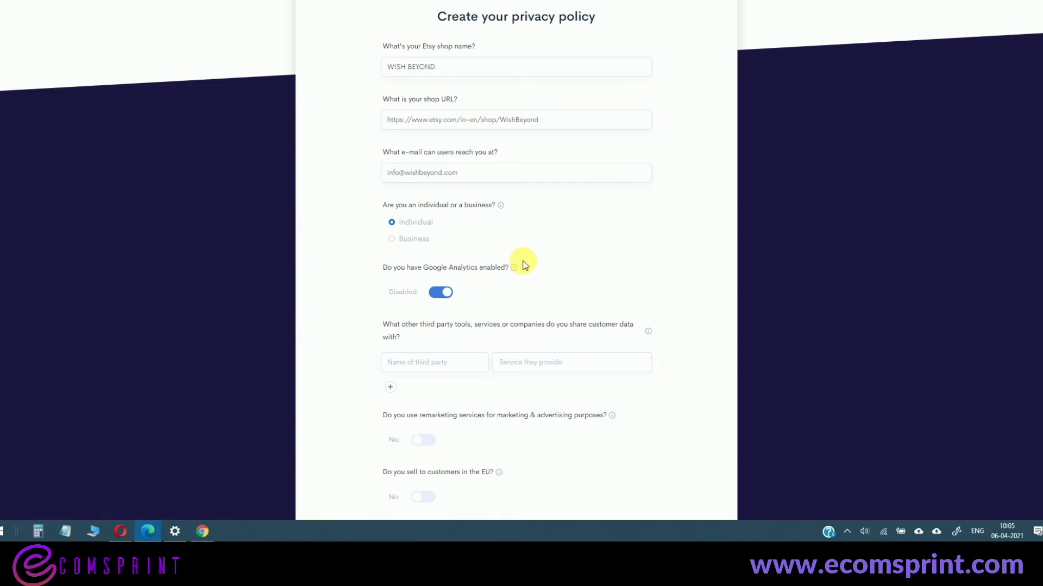
pyautogui.scroll(-2, 522, 263)
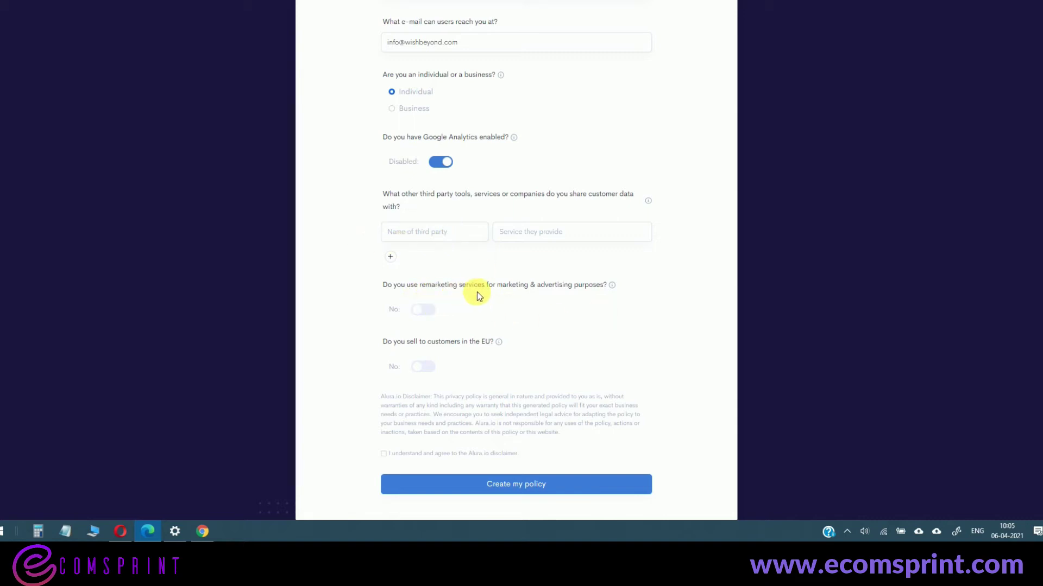
pyautogui.click(426, 308)
# - Answer Yes to selling to EU customers and enter the data controller's name and e-mail
pyautogui.click(423, 366)
pyautogui.scroll(-5, 482, 155)
pyautogui.moveTo(478, 139)
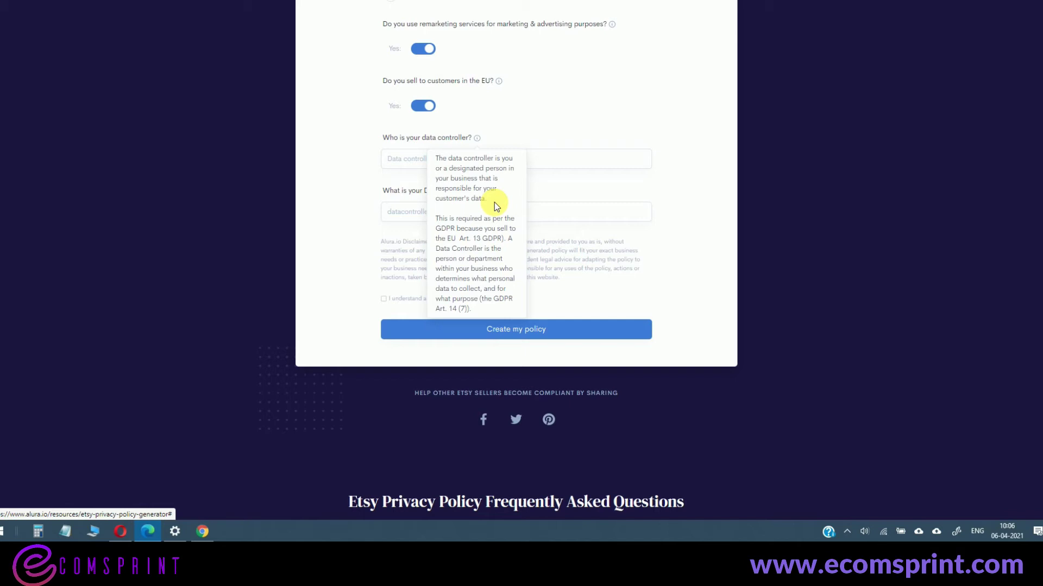
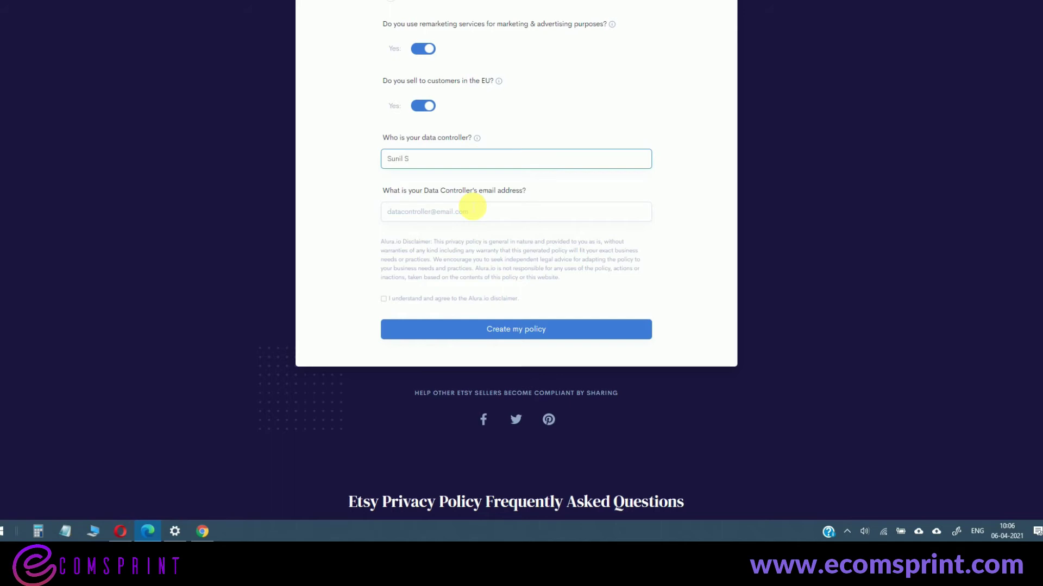
pyautogui.press('BackSpace')
pyautogui.press('BackSpace')
pyautogui.press('BackSpace')
pyautogui.click(466, 214)
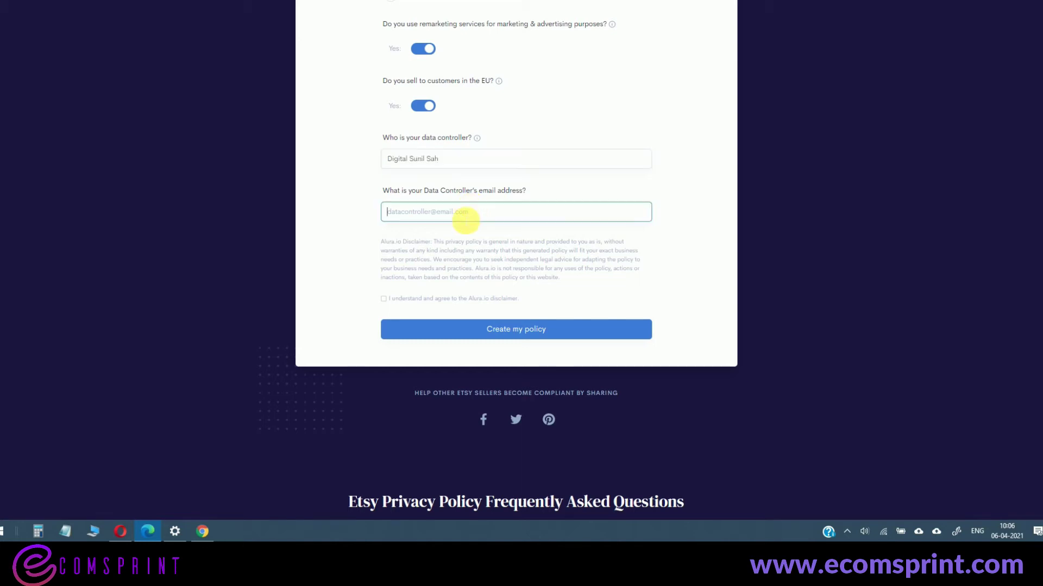
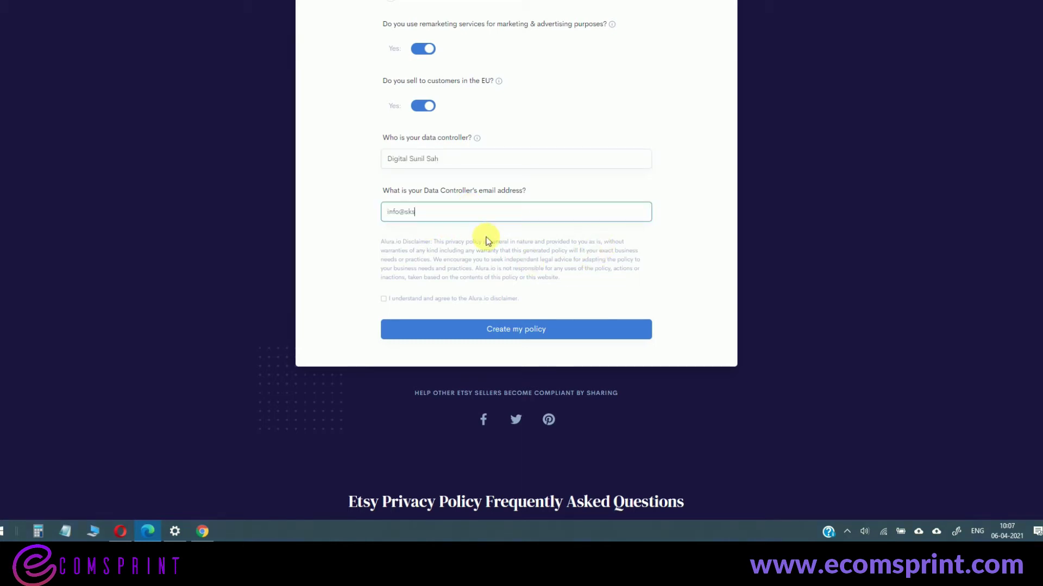
# - Toggle the Alura.io disclaimer checkbox and generate the policy with Create my policy
pyautogui.click(383, 299)
pyautogui.click(384, 298)
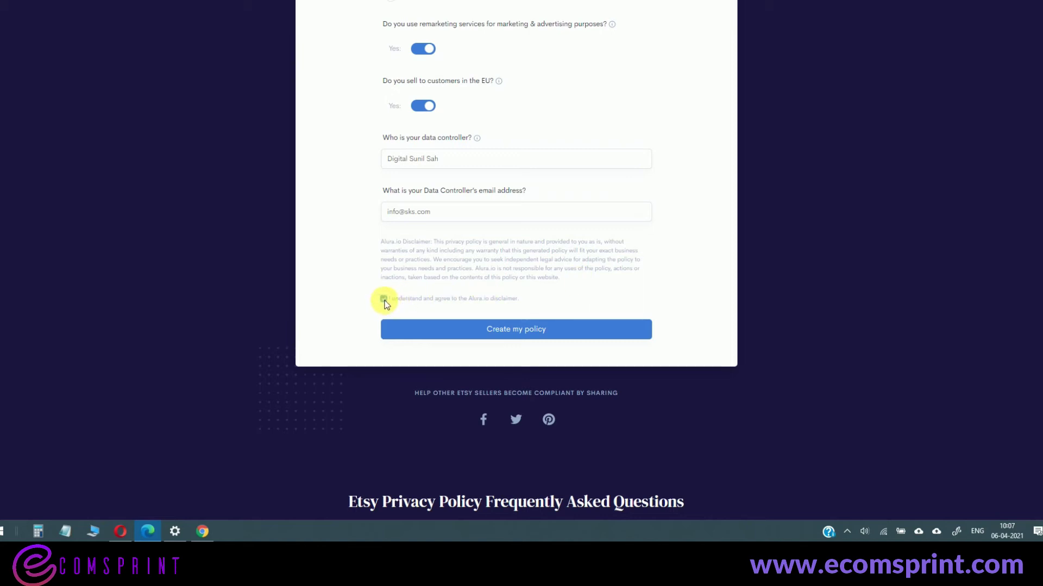
pyautogui.click(510, 336)
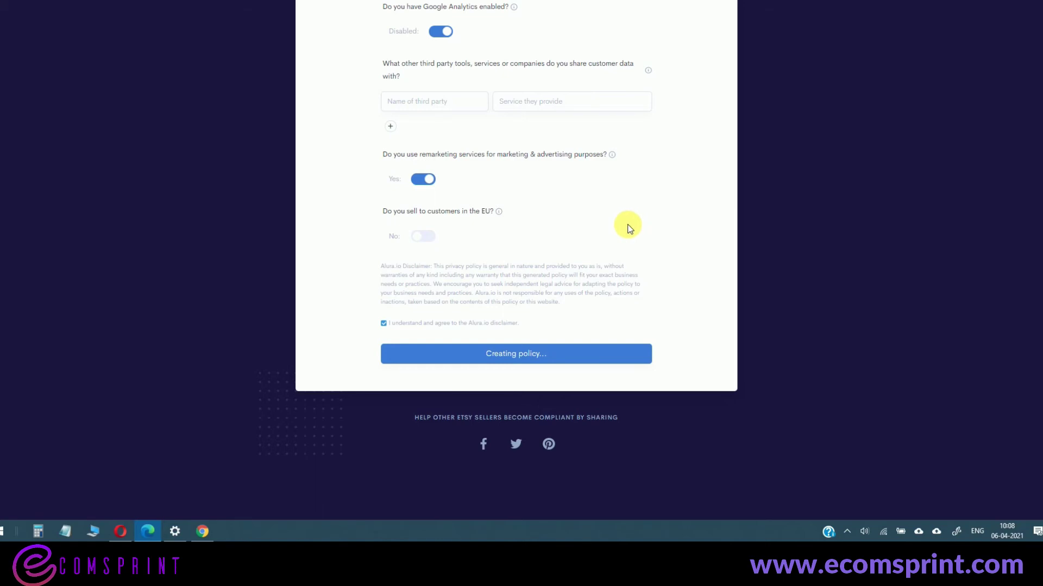
# - Scroll through the generated privacy policy and copy its text to the clipboard
pyautogui.scroll(-3, 521, 215)
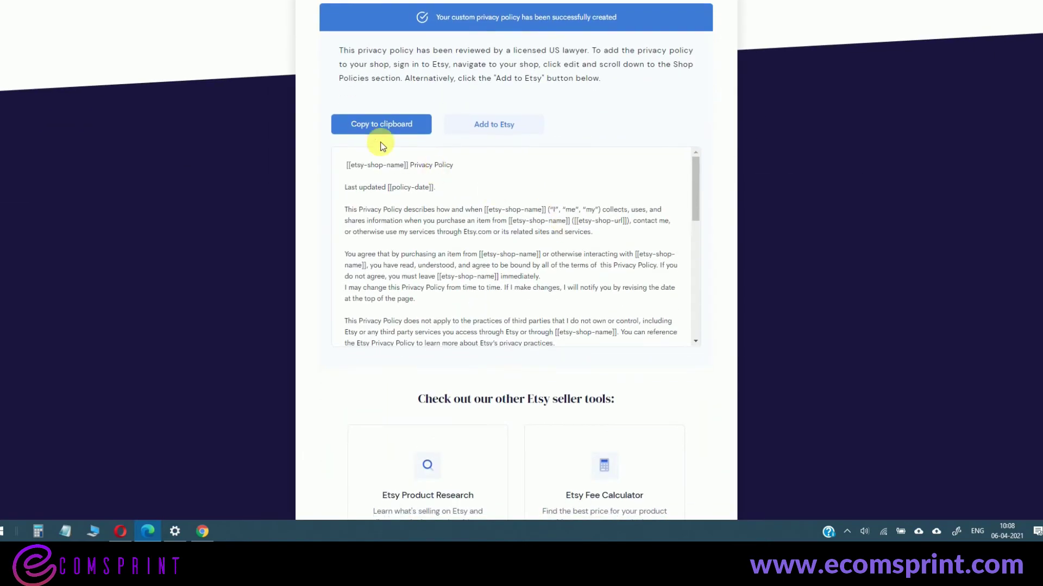
pyautogui.scroll(5, 658, 146)
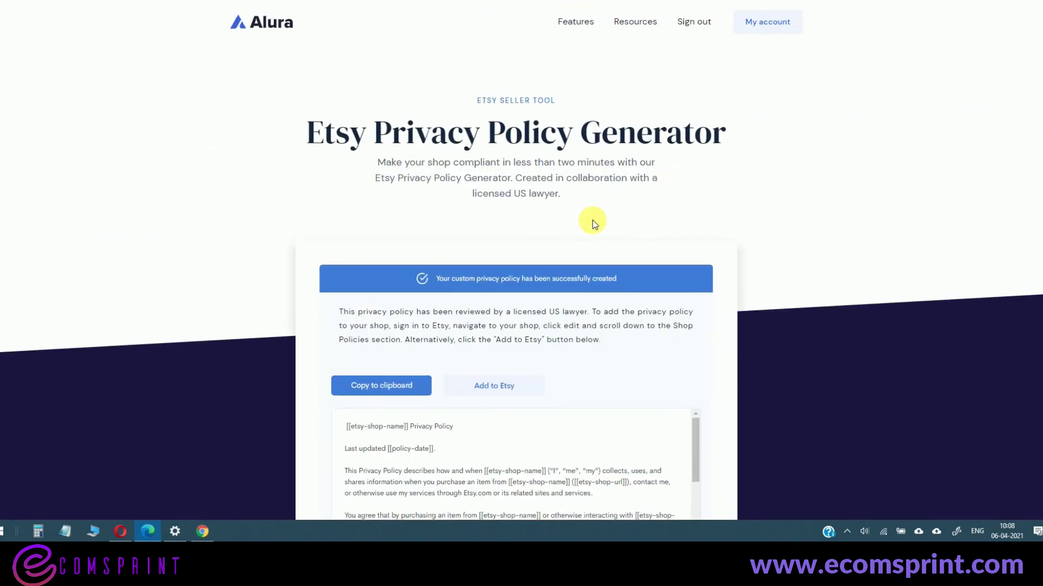
pyautogui.scroll(-3, 591, 220)
pyautogui.scroll(-5, 584, 220)
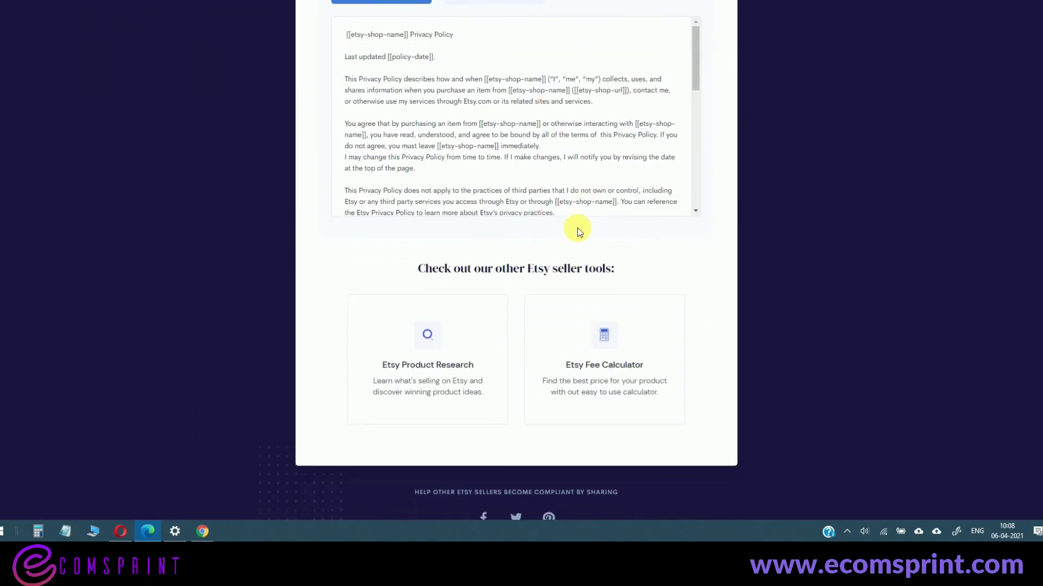
pyautogui.scroll(5, 576, 226)
pyautogui.click(366, 260)
pyautogui.scroll(-2, 630, 263)
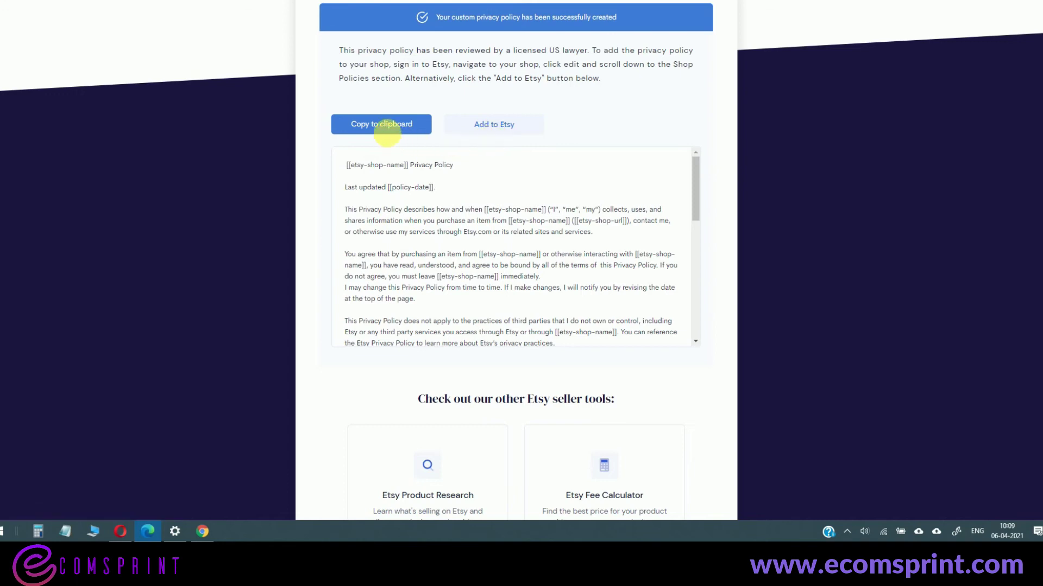
pyautogui.click(391, 137)
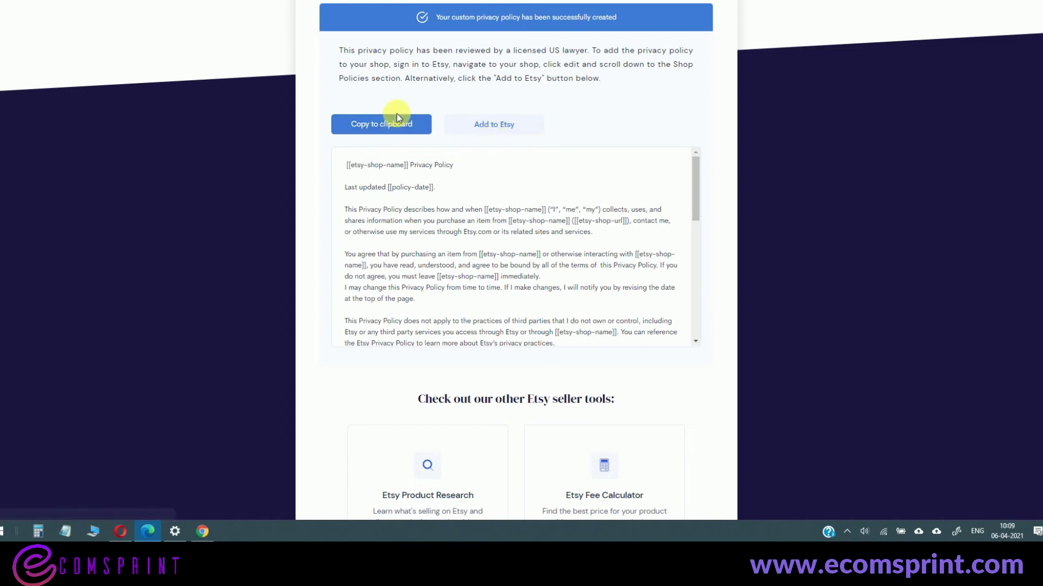
pyautogui.scroll(-1, 566, 203)
pyautogui.click(366, 123)
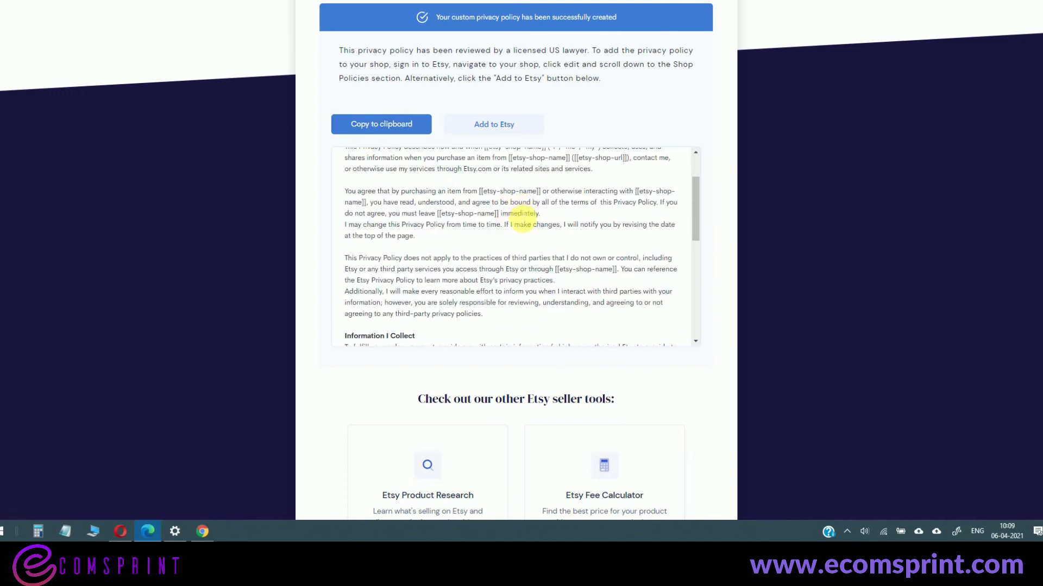
pyautogui.click(361, 125)
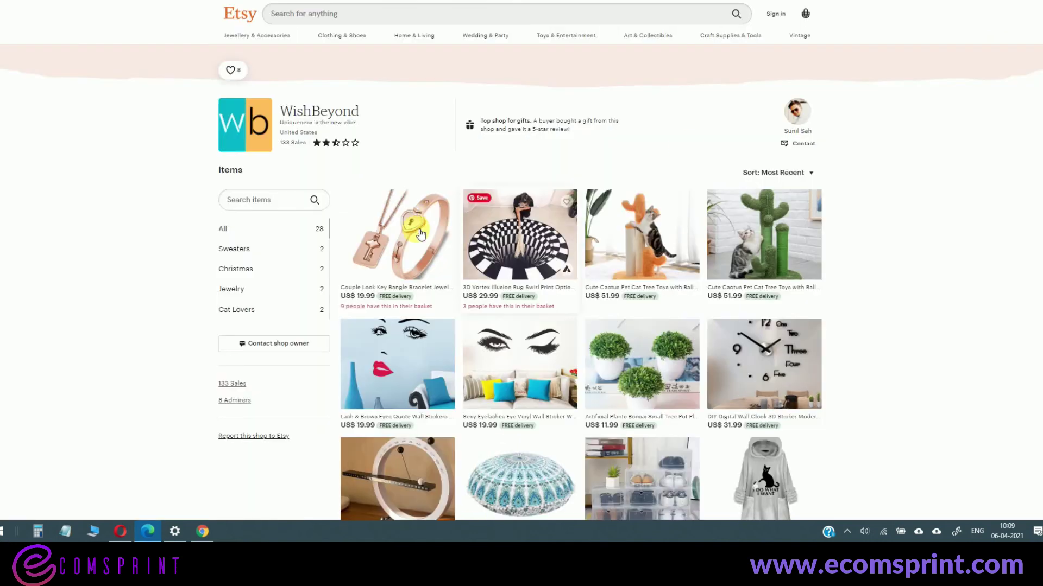
# - Sign in to Etsy, edit the WishBeyond shop, and scroll to its Shop policies section
pyautogui.click(775, 14)
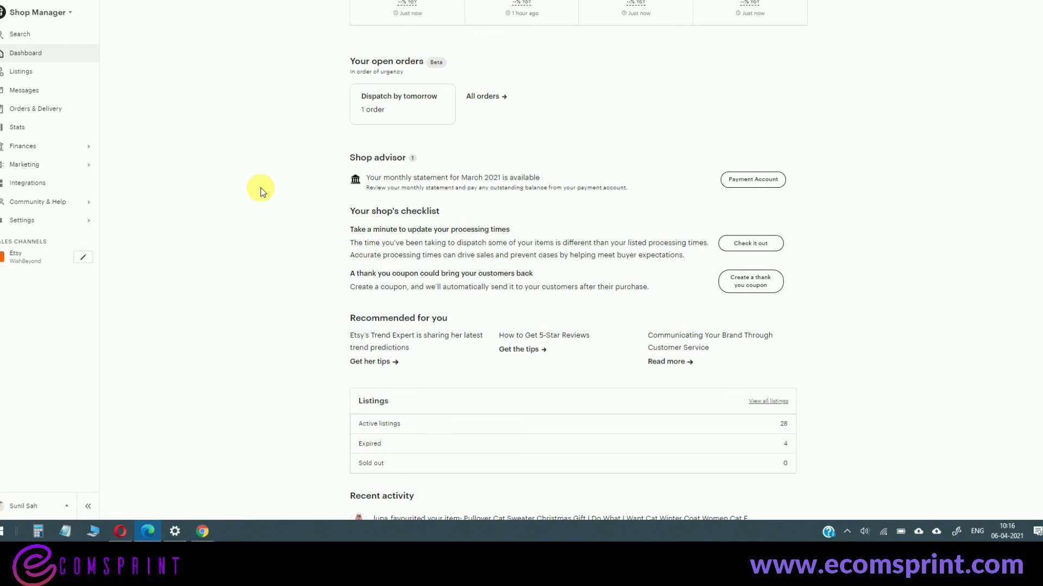
pyautogui.click(84, 259)
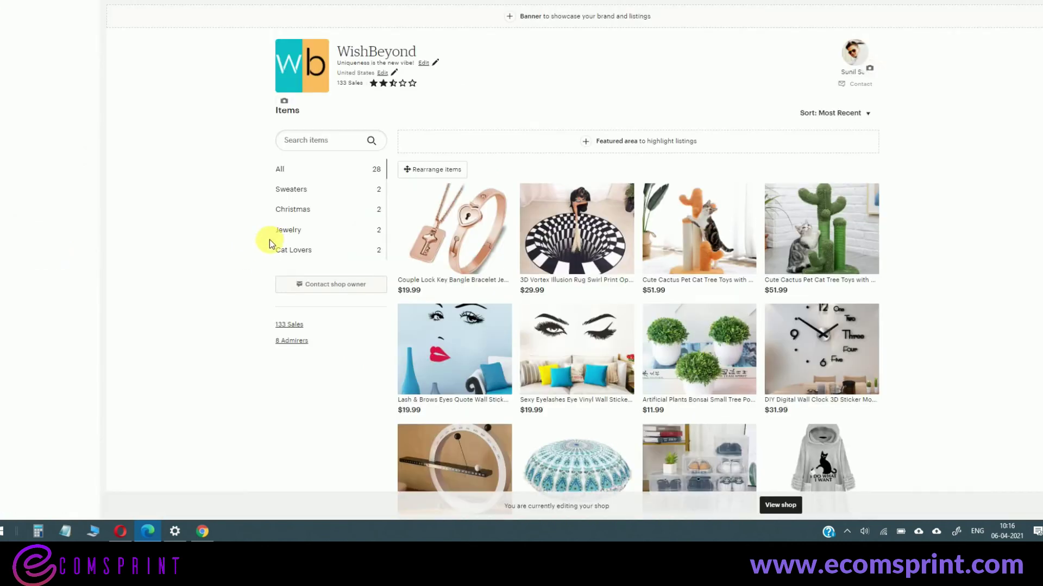
pyautogui.scroll(-7, 269, 240)
pyautogui.scroll(-20, 269, 239)
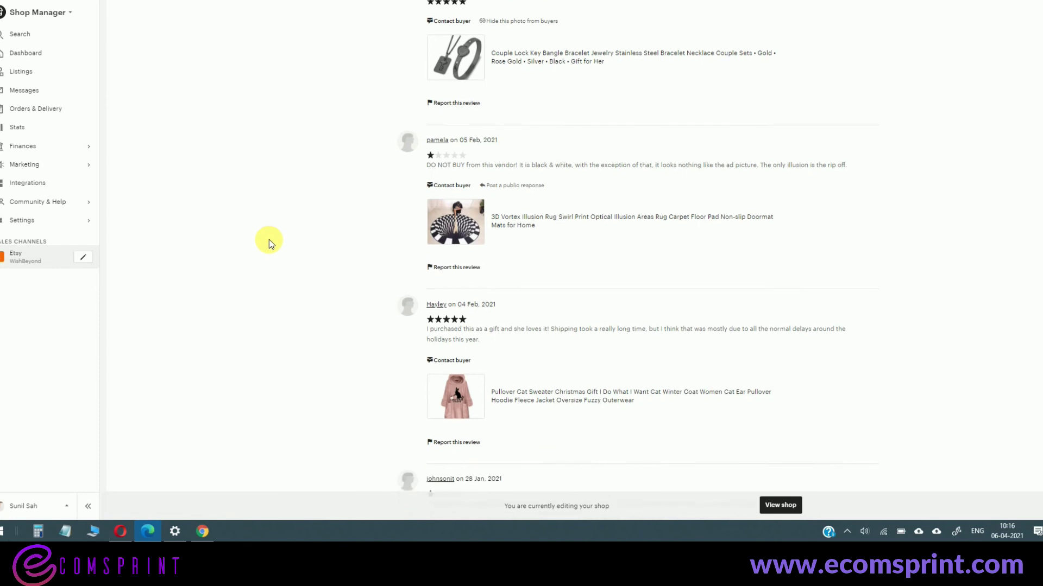
pyautogui.scroll(-10, 268, 239)
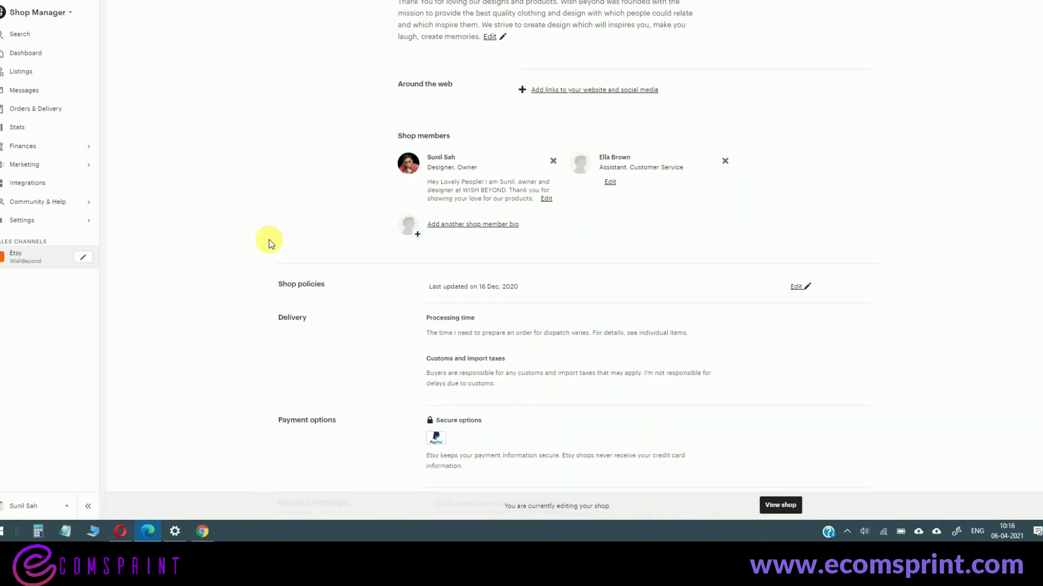
pyautogui.scroll(-6, 269, 239)
pyautogui.scroll(6, 269, 239)
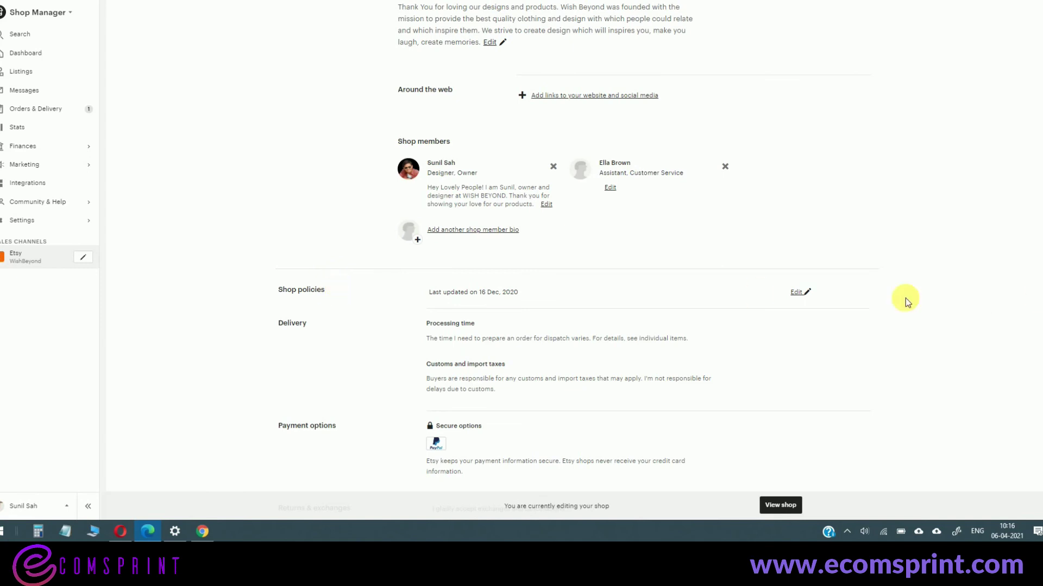
# - Edit the shop policies, add a Privacy policy box, and delete the mistakenly pasted shop URL
pyautogui.click(806, 297)
pyautogui.scroll(-12, 803, 293)
pyautogui.scroll(-2, 803, 293)
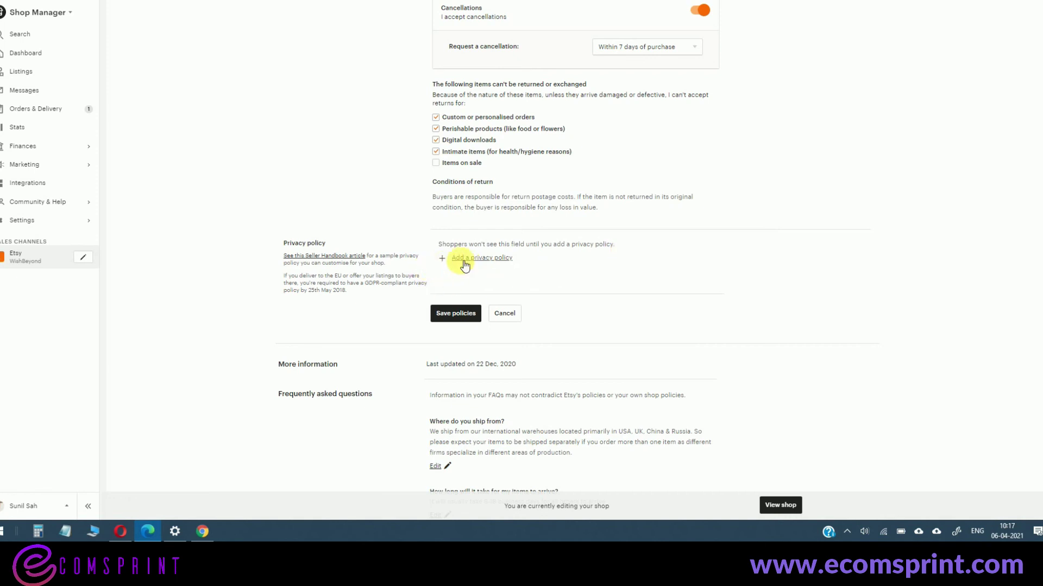
pyautogui.click(492, 258)
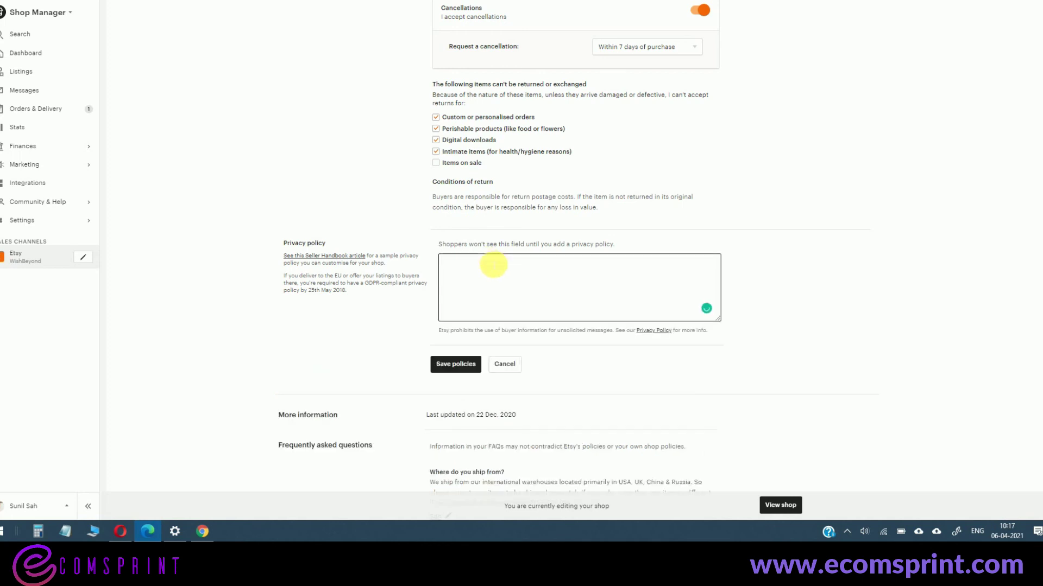
pyautogui.hotkey('ctrl', 'v')
pyautogui.hotkey('ctrl', 'a')
pyautogui.press('BackSpace')
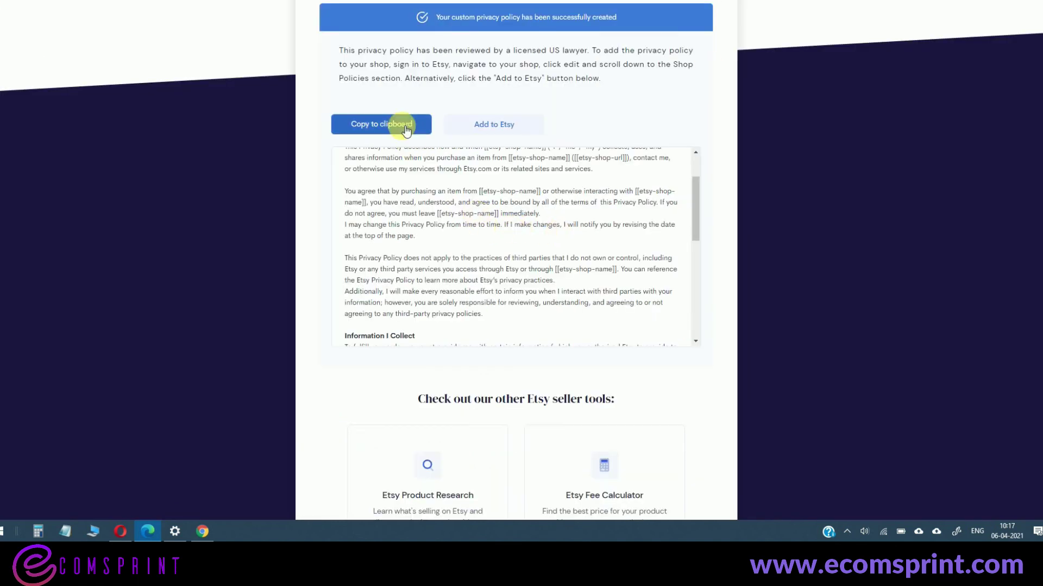
# - Clear the shop URL that landed in Etsy's Privacy policy box again
pyautogui.click(400, 125)
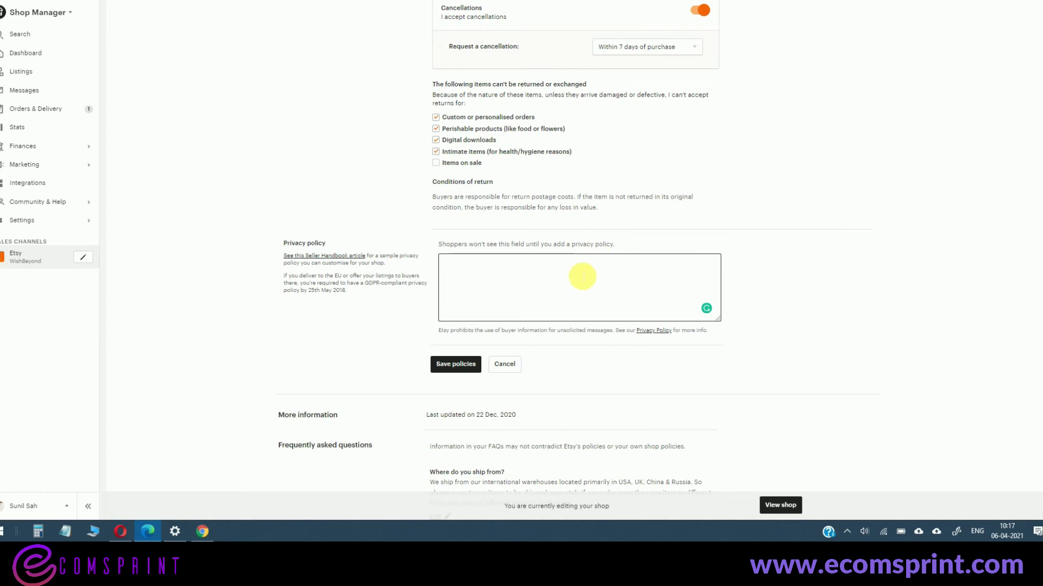
pyautogui.hotkey('ctrl', 'z')
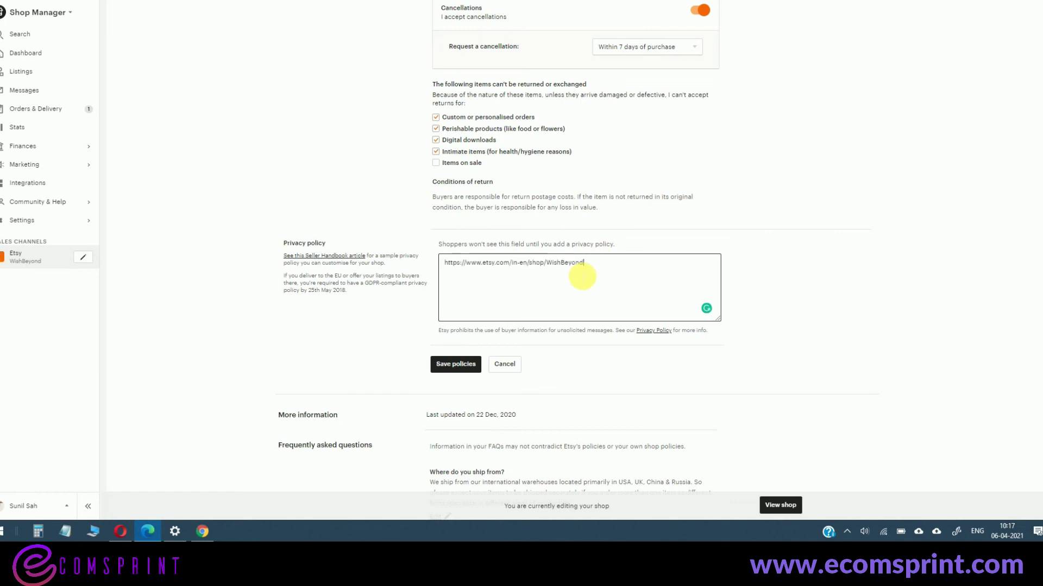
pyautogui.hotkey('ctrl', 'a')
pyautogui.press('BackSpace')
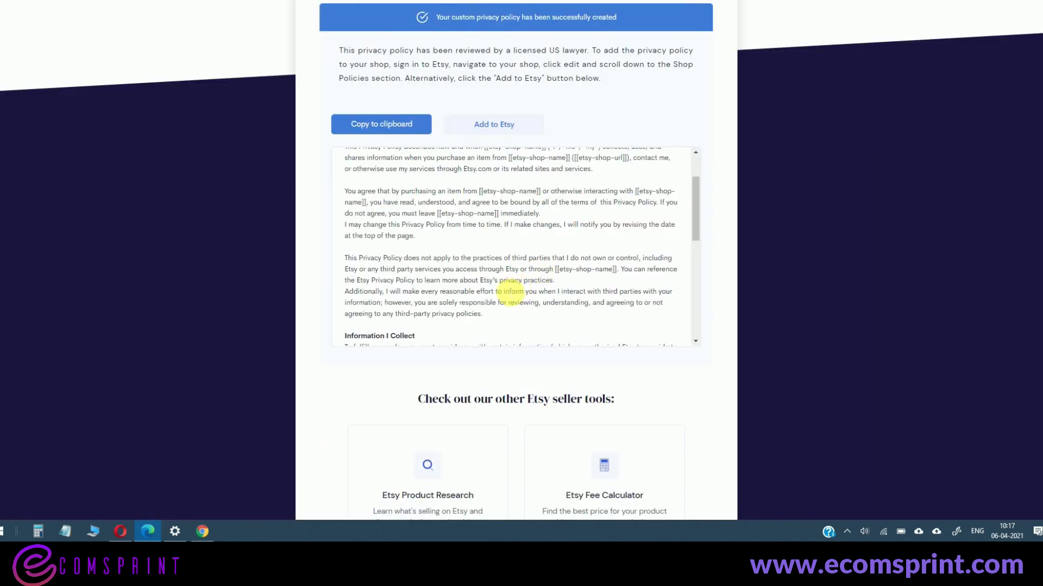
# - Paste the full generated policy text into the Privacy policy box and save the policies
pyautogui.scroll(5, 503, 274)
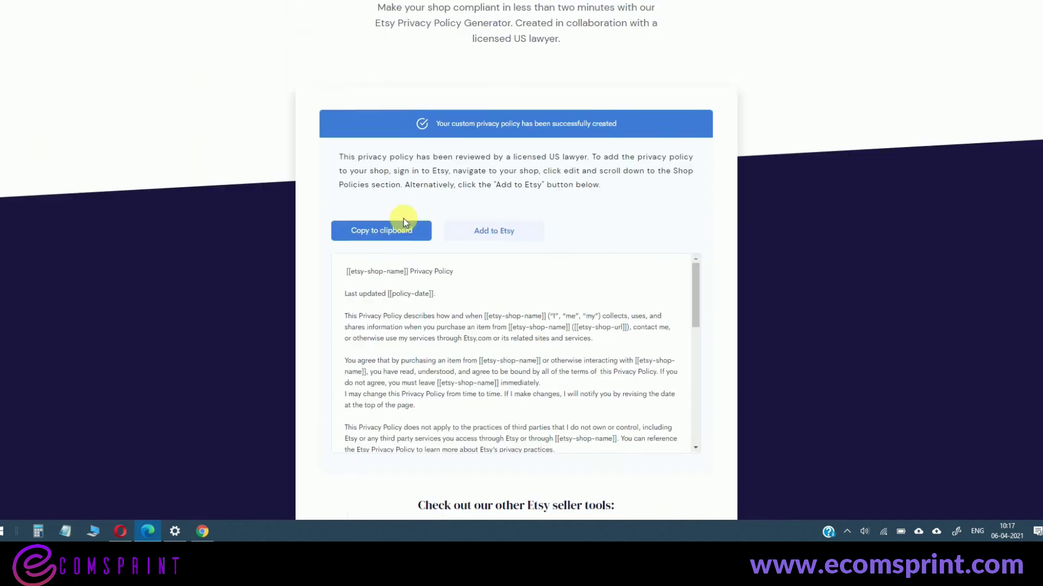
pyautogui.scroll(-2, 413, 290)
pyautogui.scroll(-3, 680, 205)
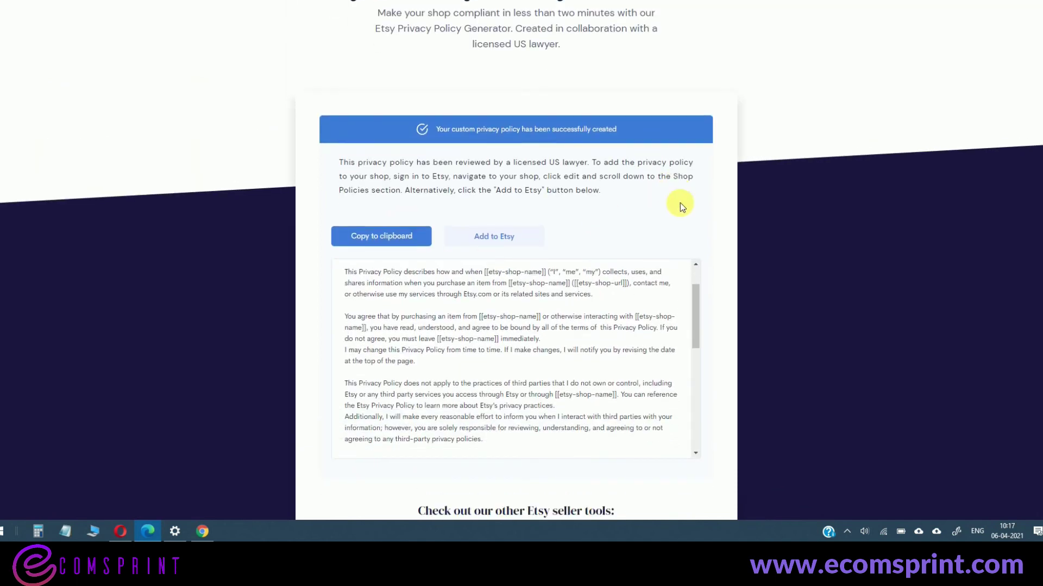
pyautogui.scroll(2, 598, 242)
pyautogui.moveTo(343, 165); pyautogui.dragTo(491, 328)
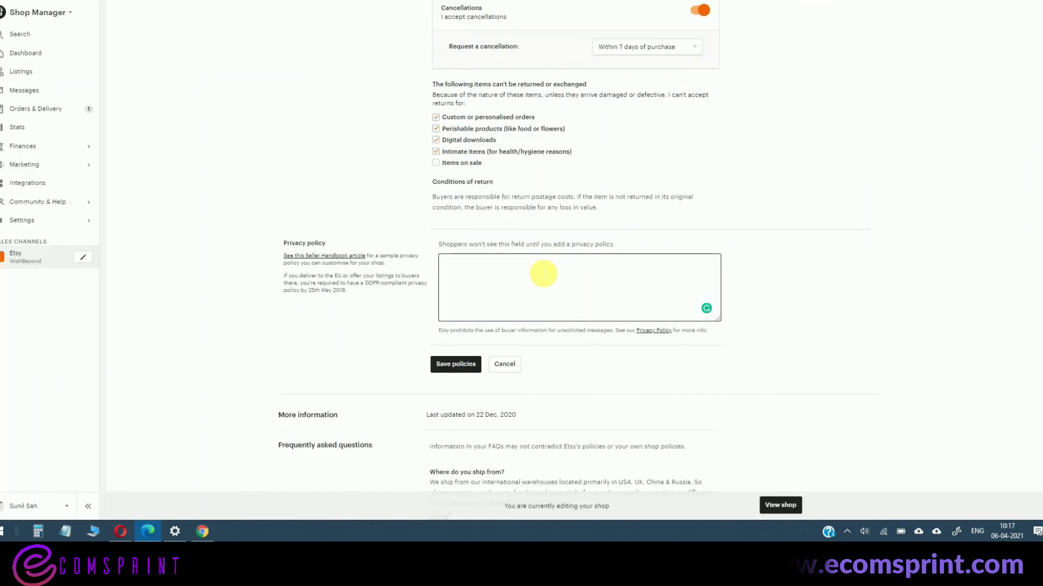
pyautogui.hotkey('ctrl', 'v')
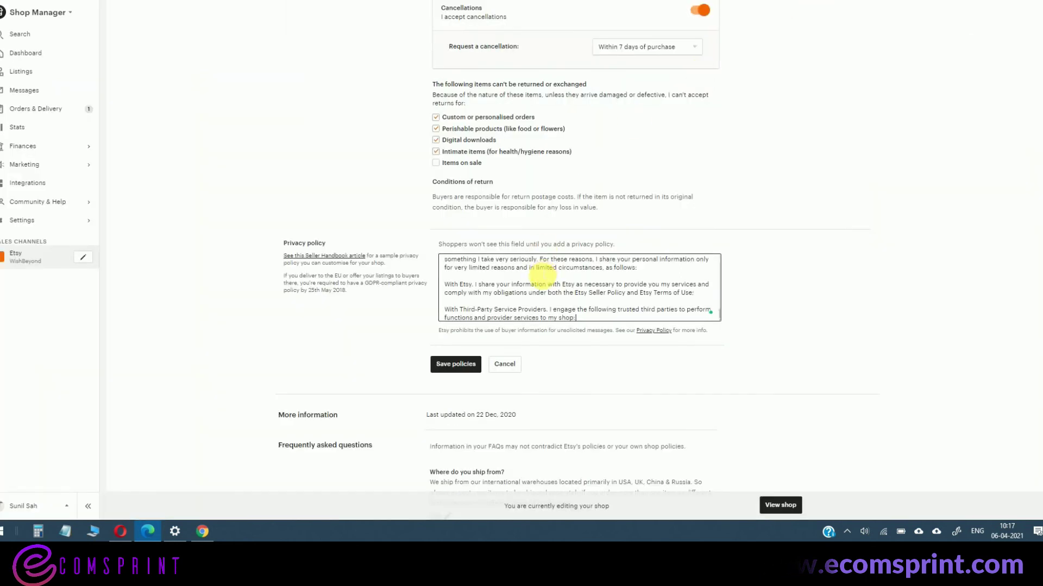
pyautogui.scroll(1, 545, 295)
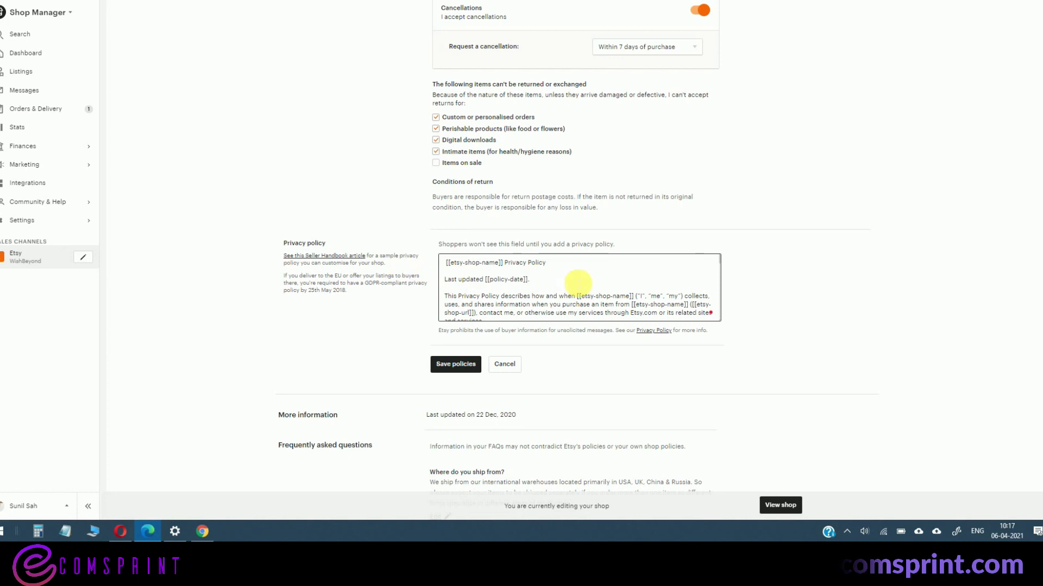
pyautogui.click(459, 367)
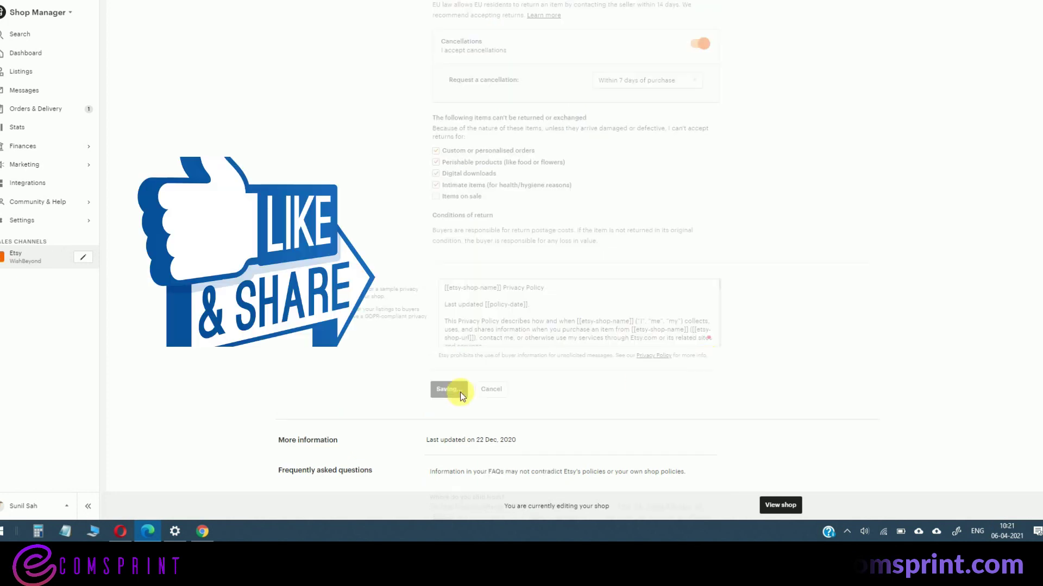